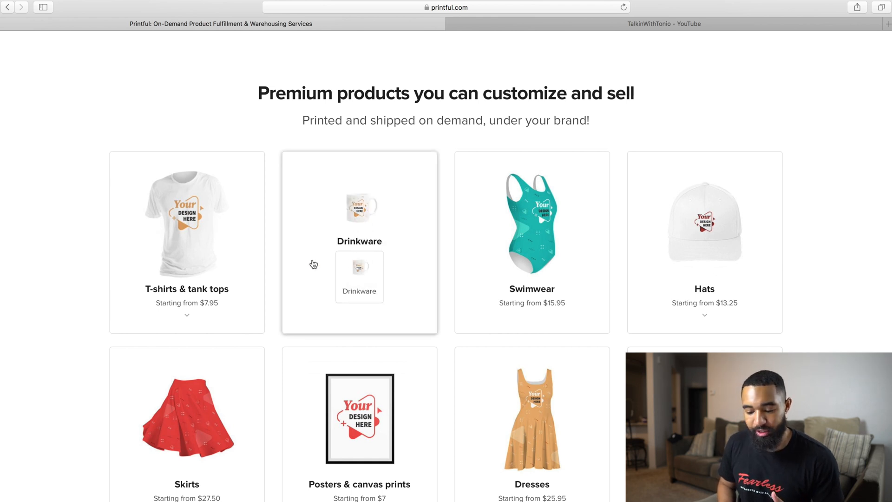
- Look through the range of customizable products and their starting prices on the Printful homepage
mouse_move(255, 262)
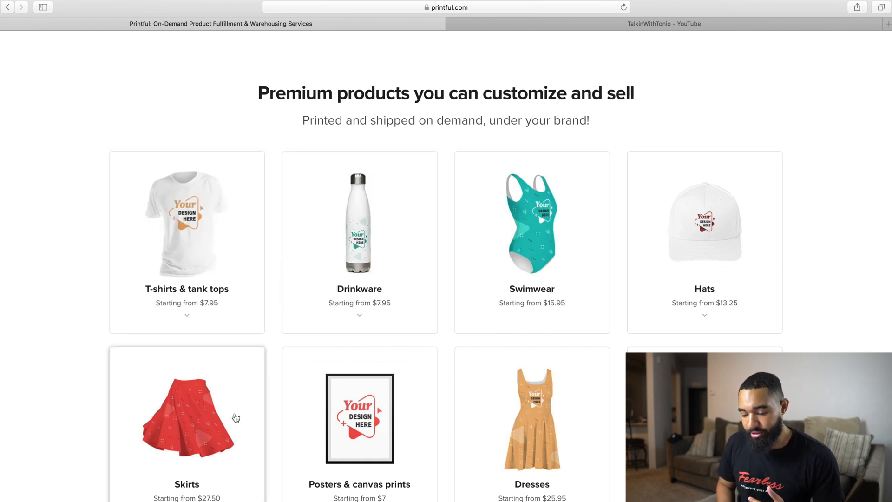
scroll(544, 399, down, 3)
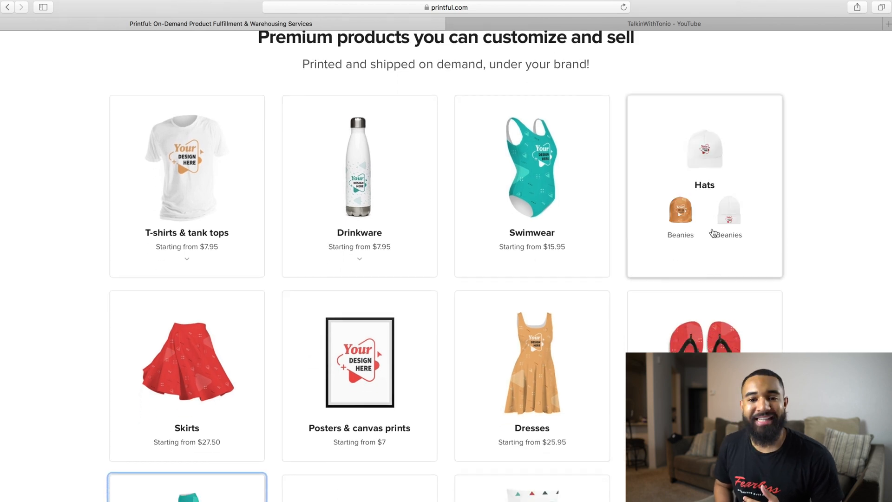
scroll(565, 214, down, 5)
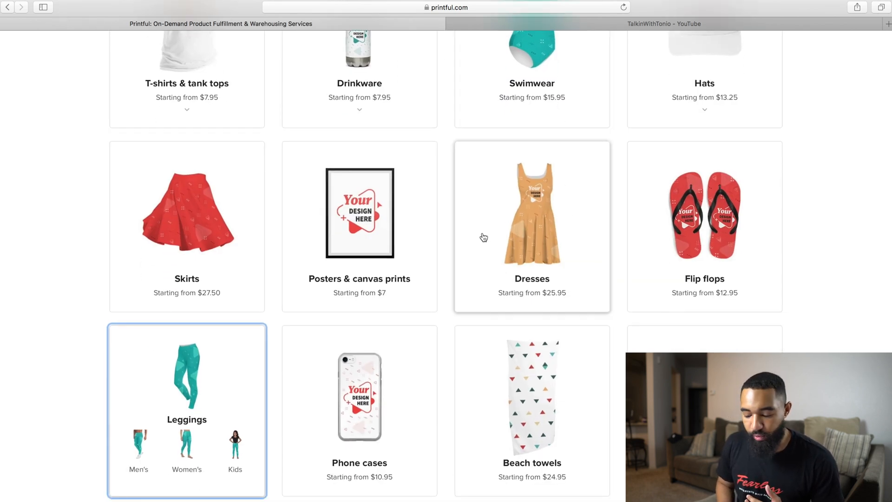
scroll(585, 370, down, 3)
scroll(576, 325, down, 15)
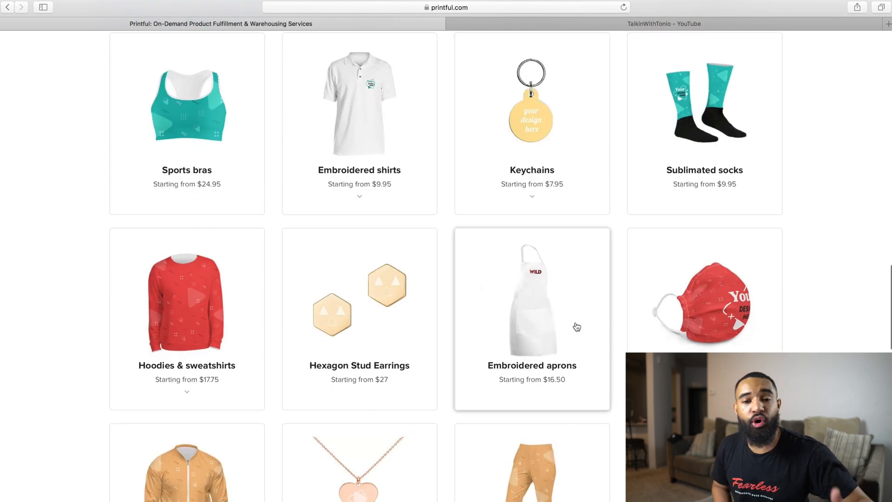
scroll(577, 326, down, 3)
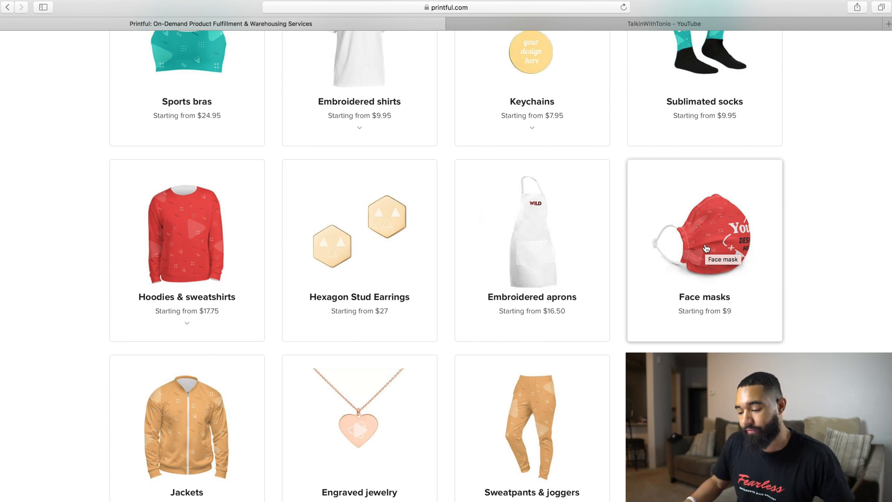
scroll(706, 248, down, 4)
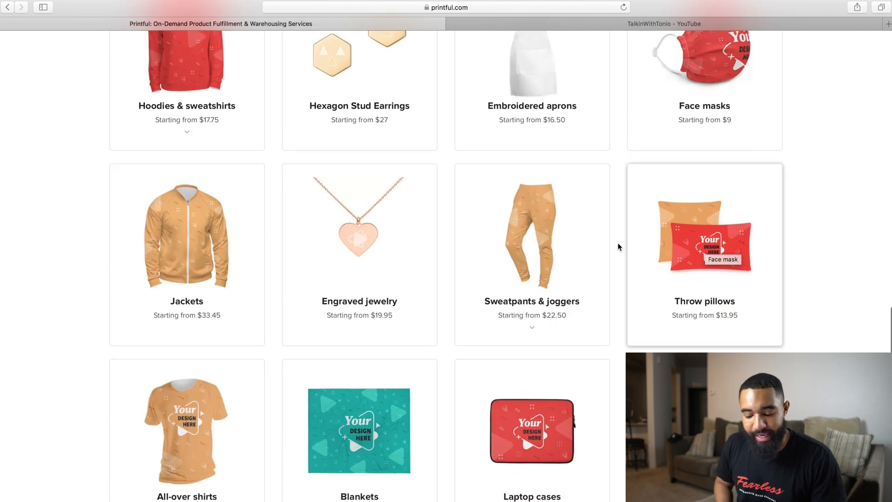
scroll(530, 254, down, 3)
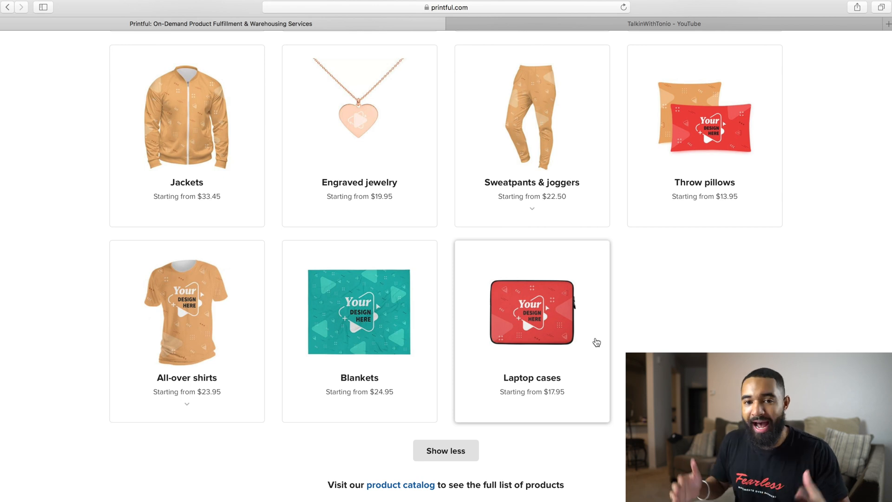
- Review how print-on-demand drop shipping works and which sales platforms and marketplaces can be connected to Printful
scroll(596, 343, down, 15)
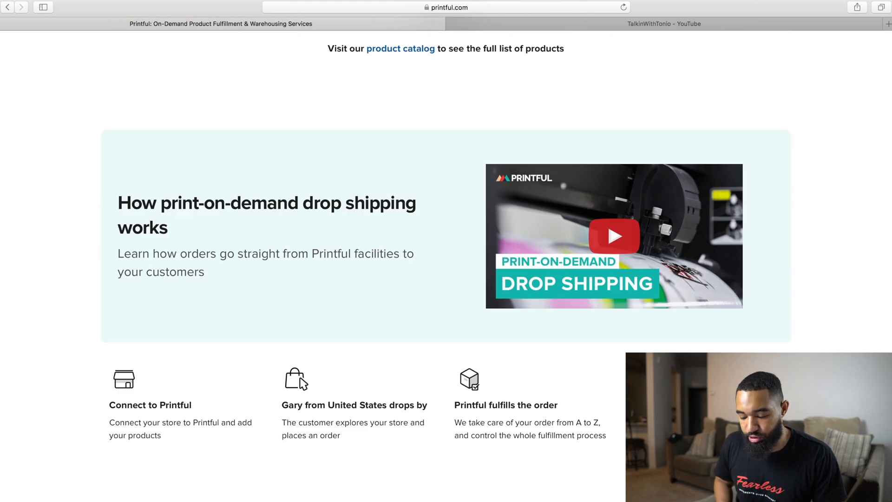
scroll(632, 324, down, 1)
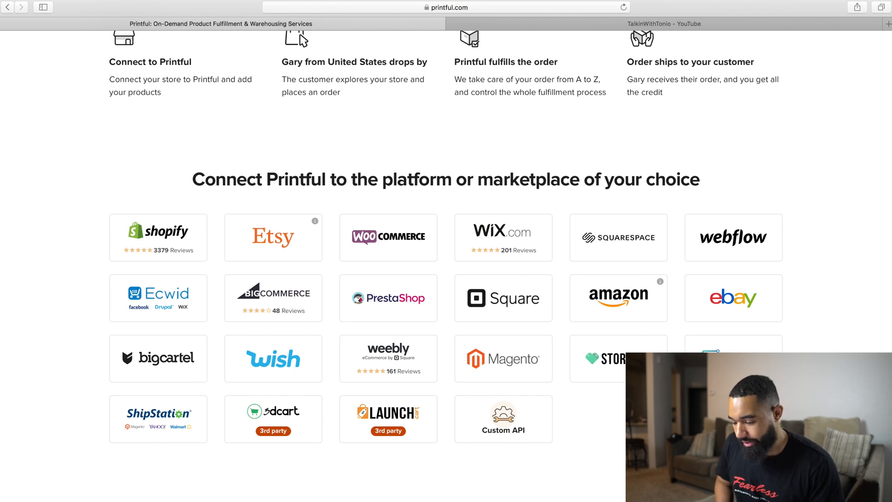
scroll(446, 266, down, 3)
scroll(445, 266, up, 2)
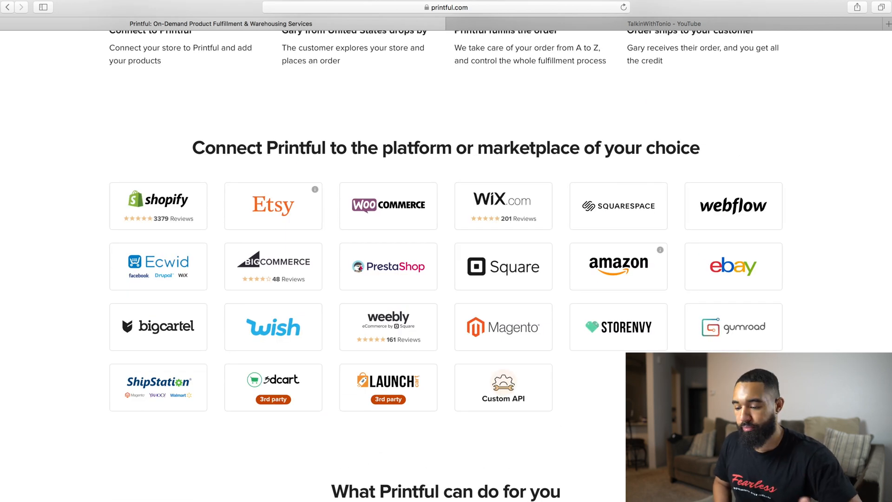
scroll(681, 325, up, 20)
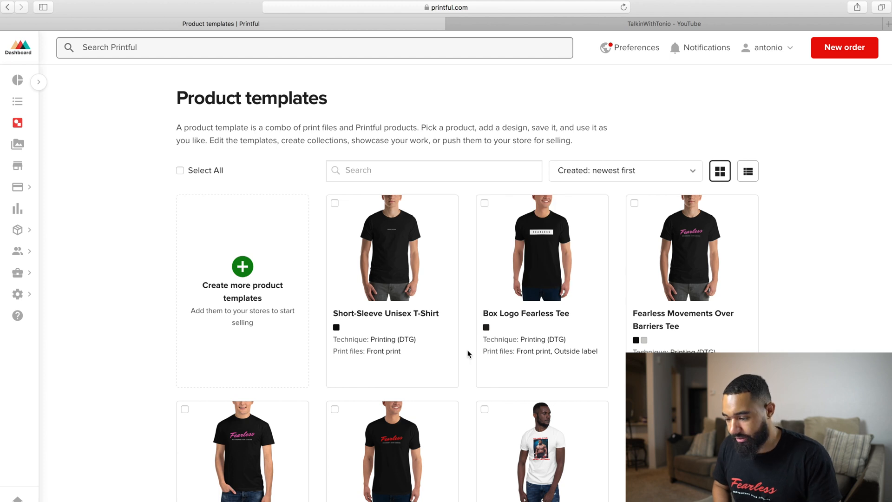
- Start a new product template and choose the Men's clothing category
click(243, 266)
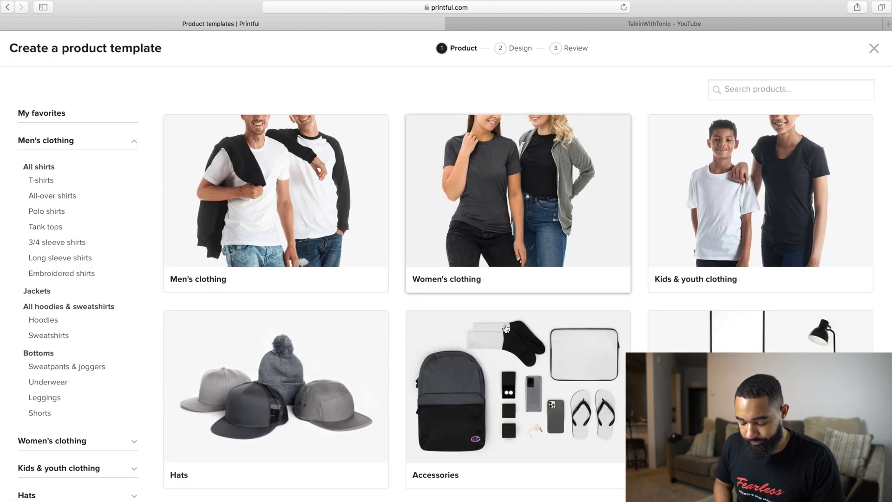
scroll(559, 302, down, 2)
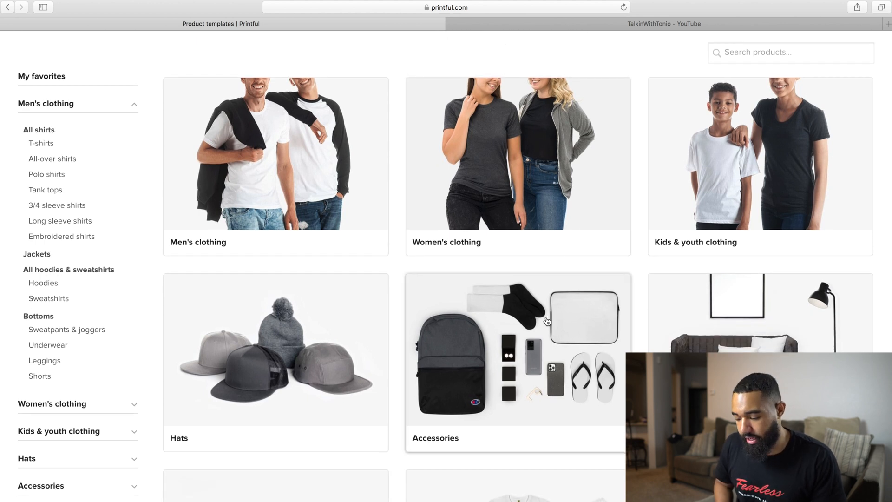
scroll(547, 321, down, 5)
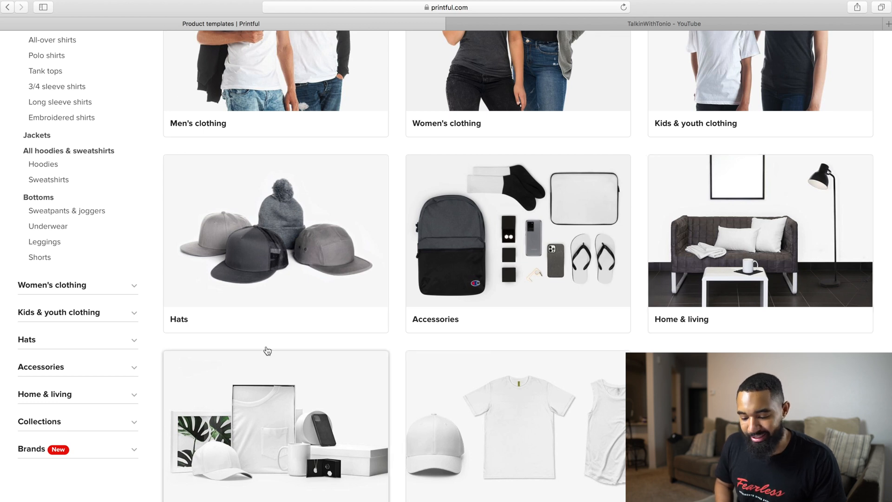
scroll(534, 260, up, 5)
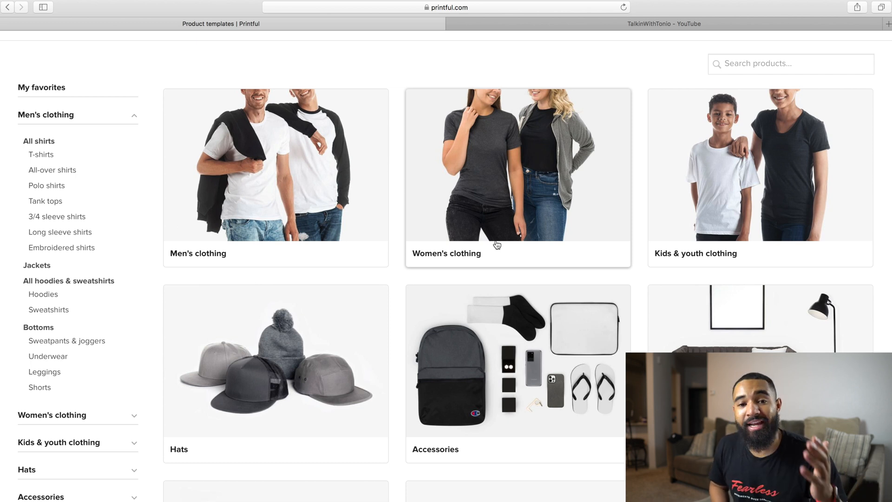
click(297, 188)
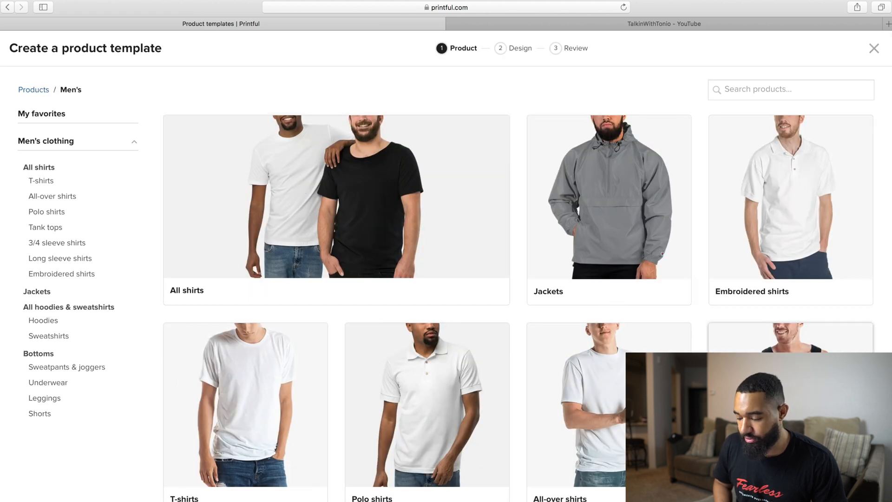
- Pick the Unisex Premium T-Shirt | Bella + Canvas 3001 from the men's T-shirts as the template's product
scroll(604, 283, down, 3)
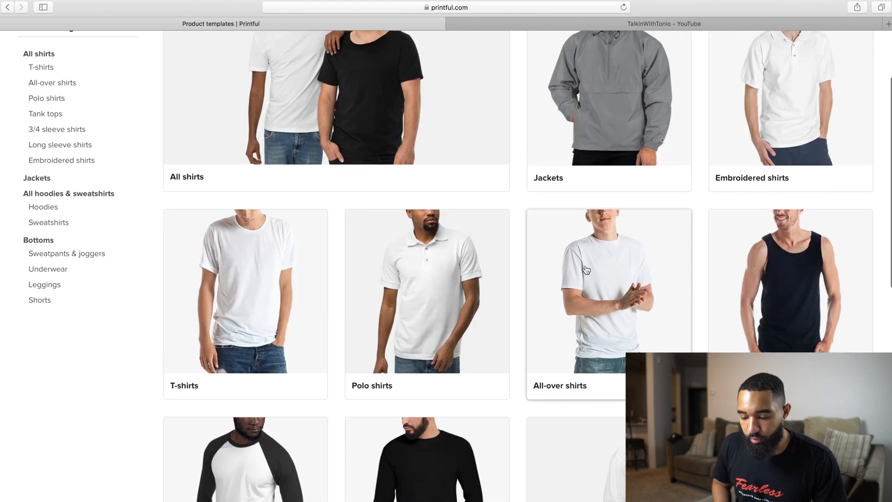
scroll(586, 271, up, 3)
click(276, 387)
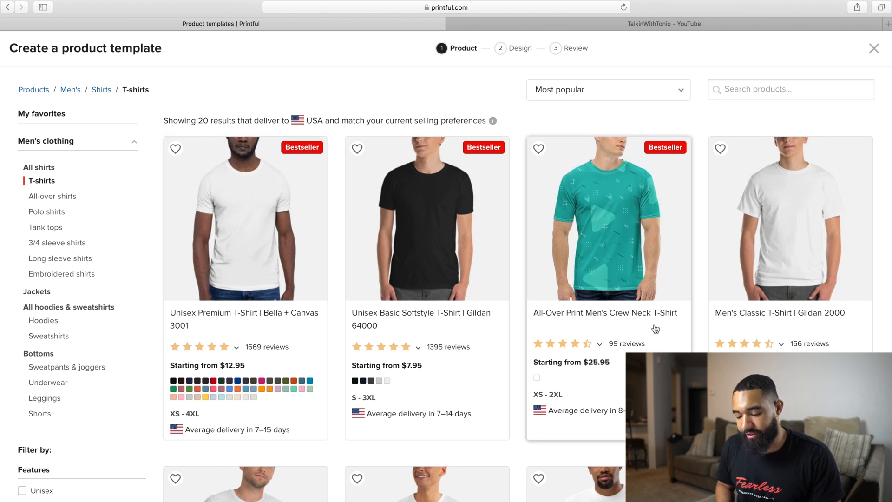
scroll(522, 273, down, 1)
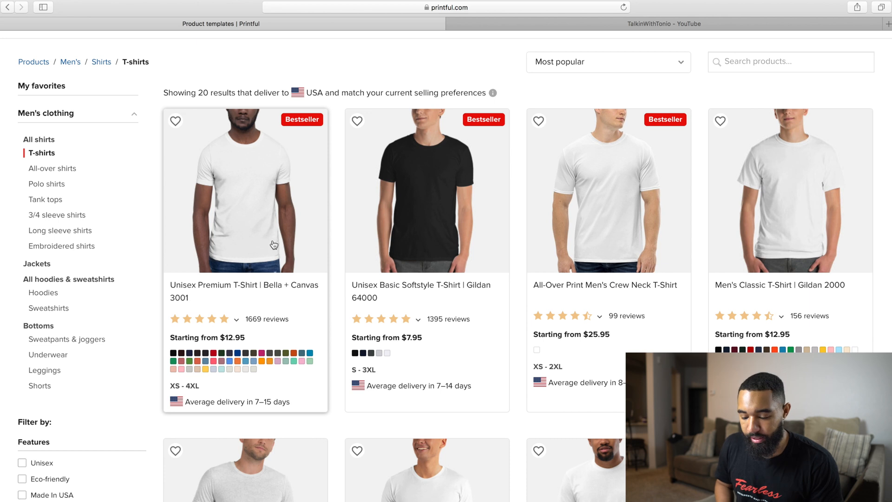
click(255, 239)
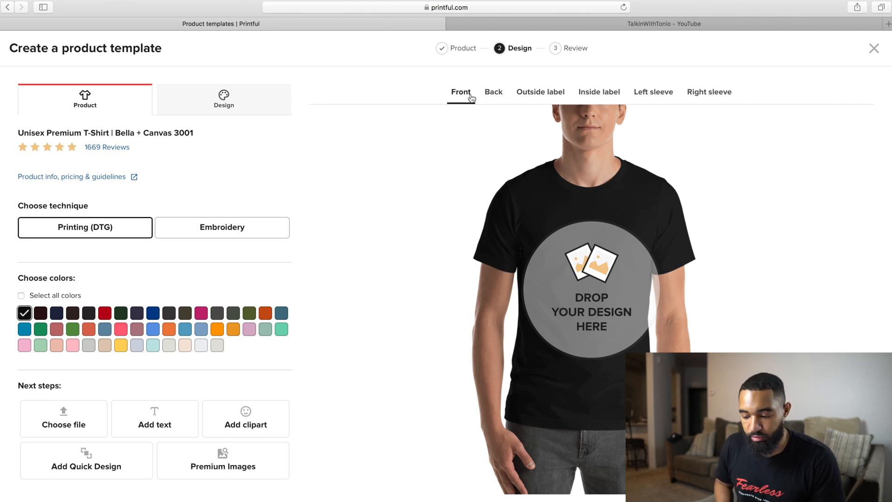
- Check the shirt's back, outside label, inside label and both sleeve print areas, and return to the front
click(493, 95)
click(539, 95)
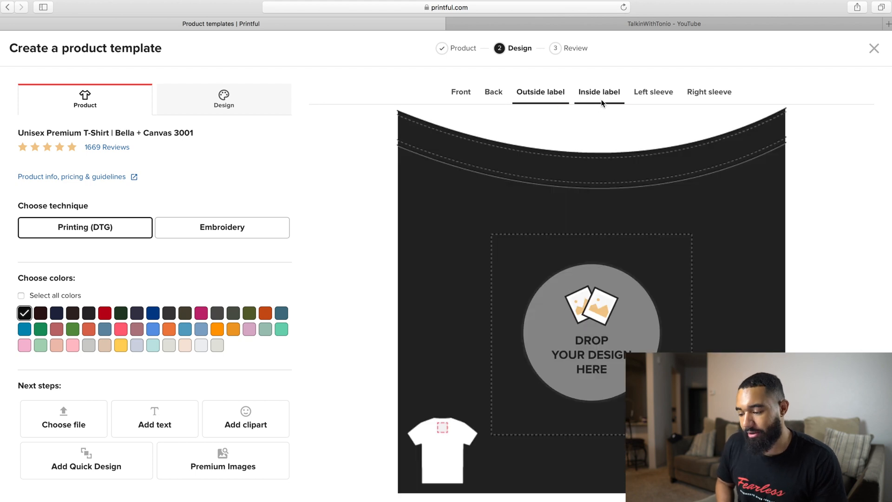
click(601, 99)
click(665, 99)
click(715, 93)
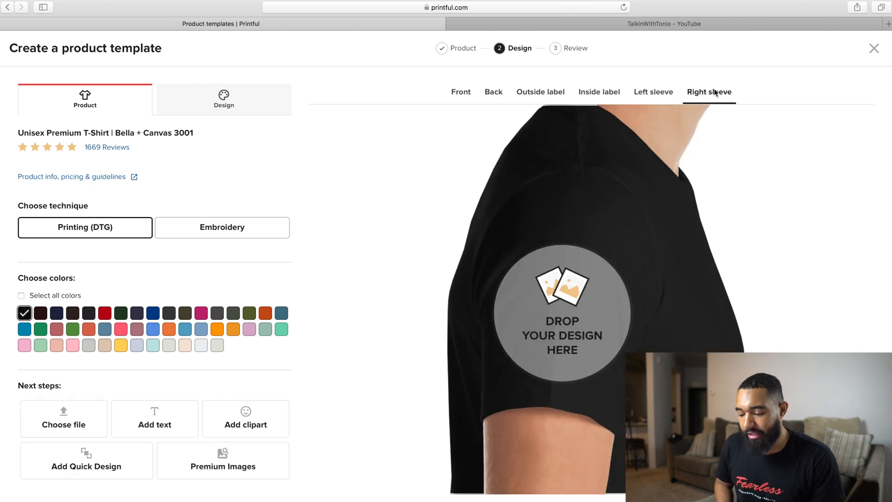
click(466, 96)
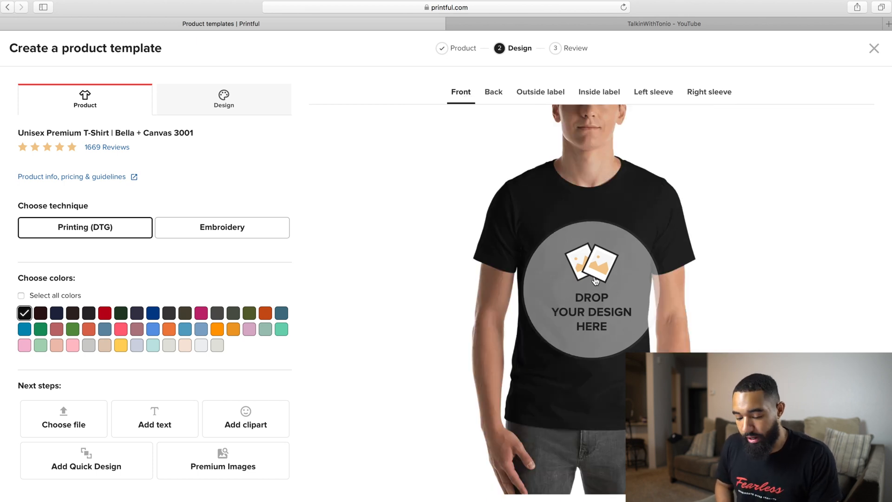
- Examine the premium images and the basic clipart offered for the shirt design, and return to the design options
scroll(595, 280, down, 1)
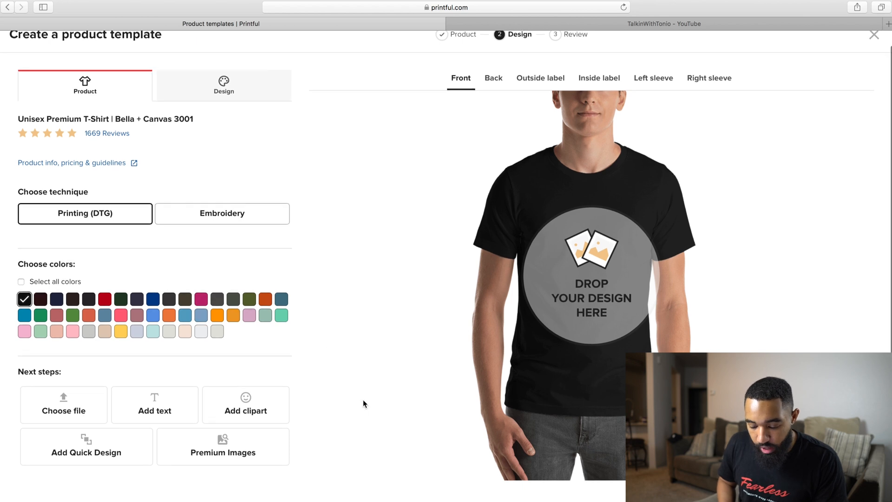
click(222, 444)
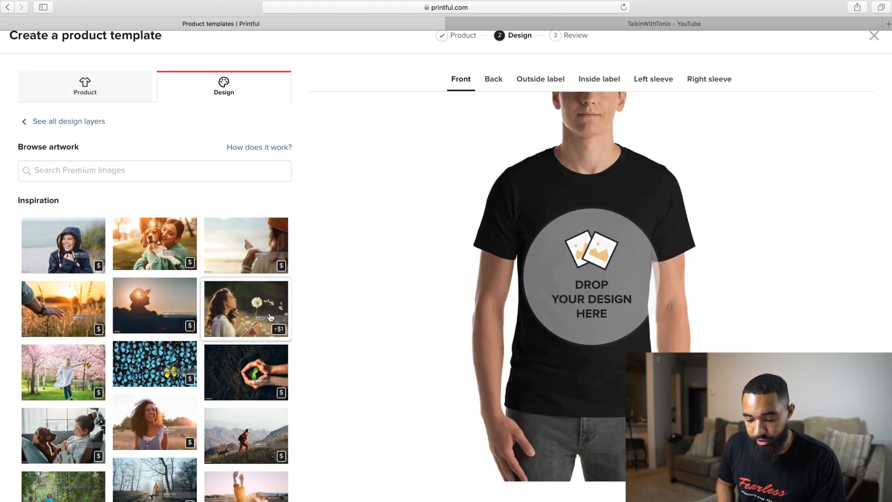
click(69, 123)
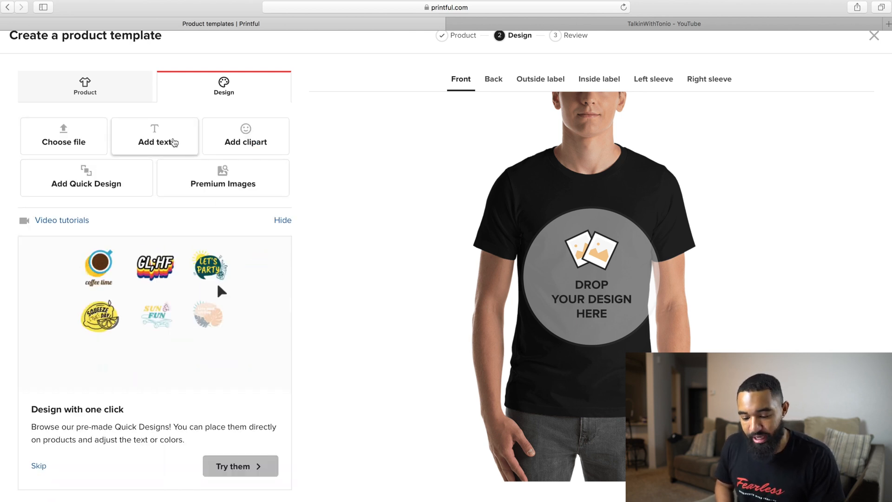
click(242, 136)
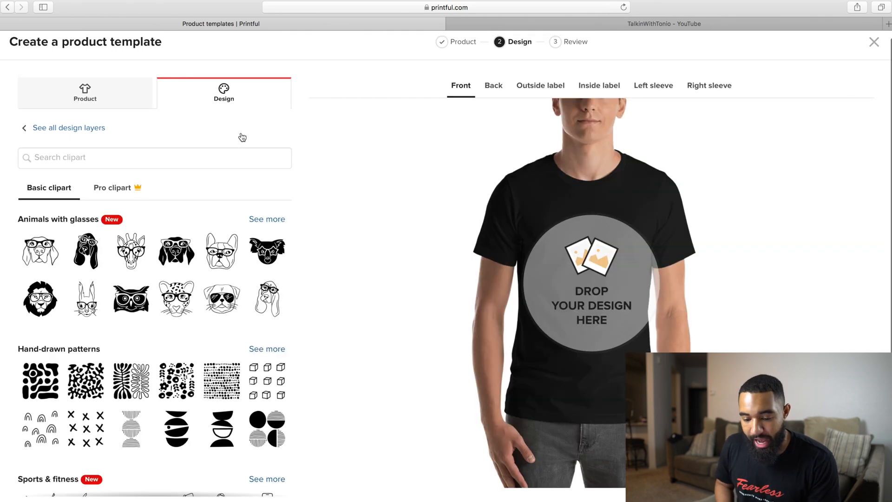
click(84, 128)
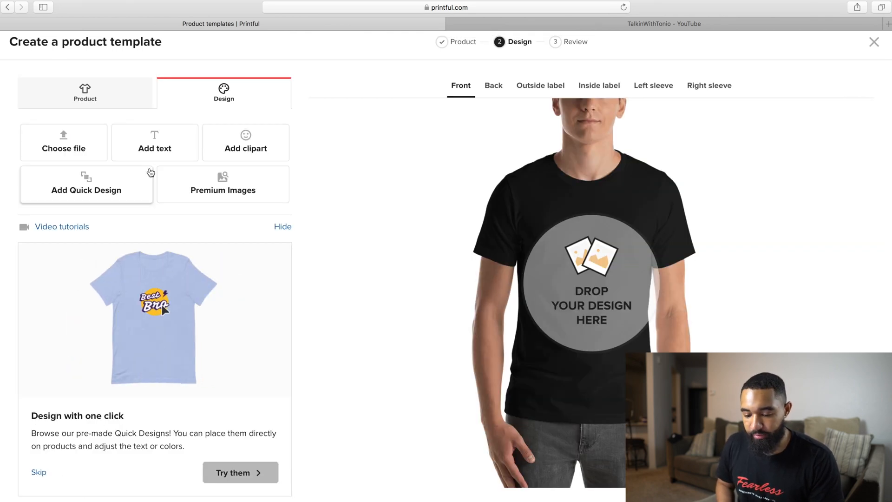
- Place the red Fearless logo file Teal-Script-Text-Beauty-and-Fashion-Logo-T-Shirt.png from the file library on the shirt's front
click(72, 146)
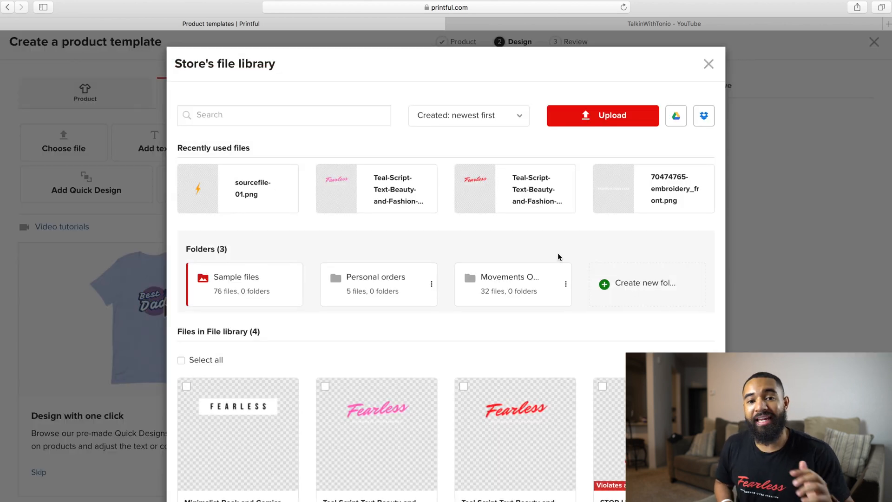
scroll(557, 253, down, 3)
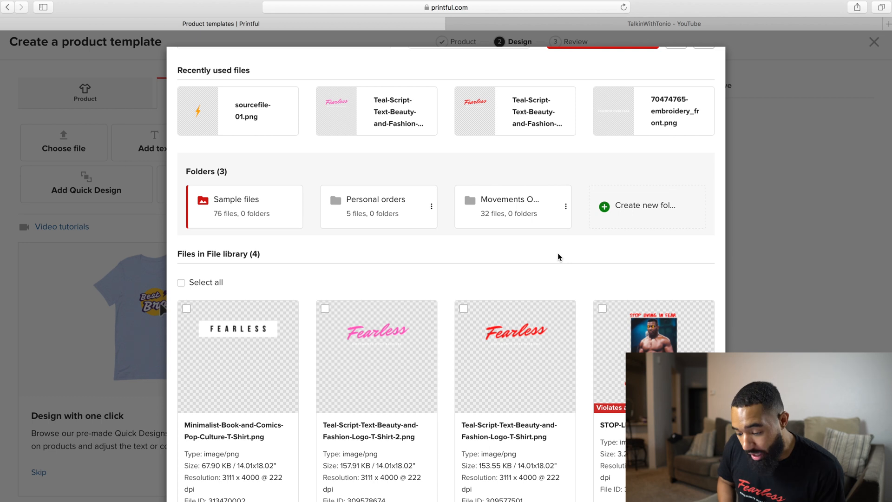
scroll(552, 279, down, 1)
mouse_move(541, 361)
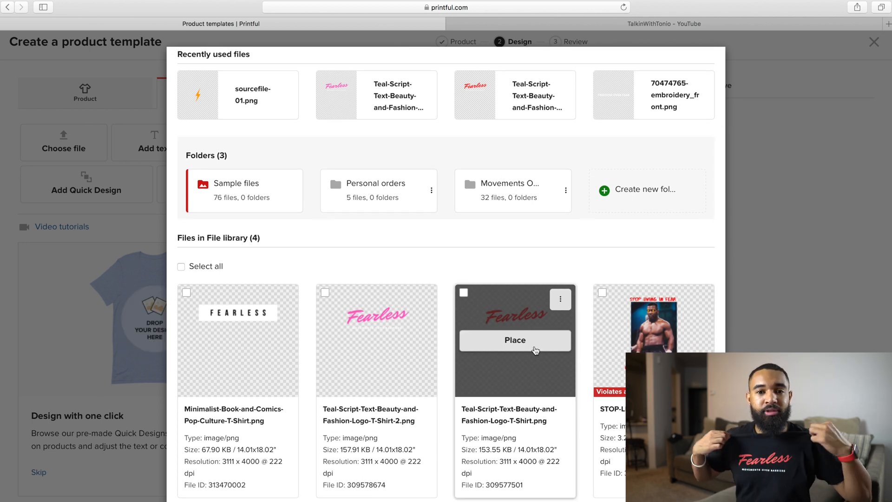
click(535, 350)
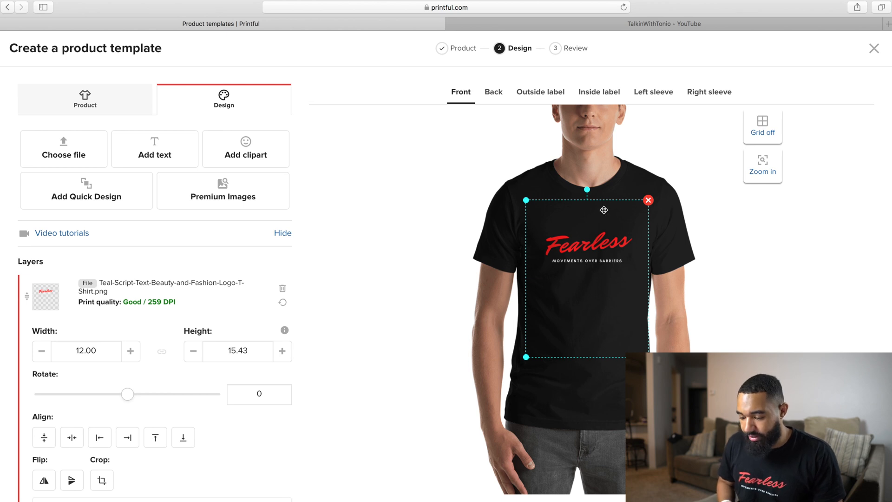
- Move the Fearless logo slightly higher on the shirt's front and review its layer settings
drag(612, 282, 614, 280)
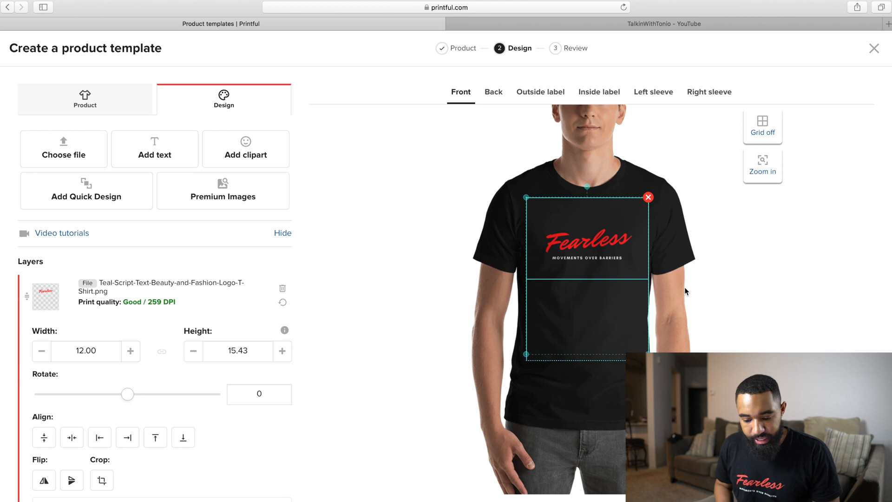
scroll(342, 364, down, 3)
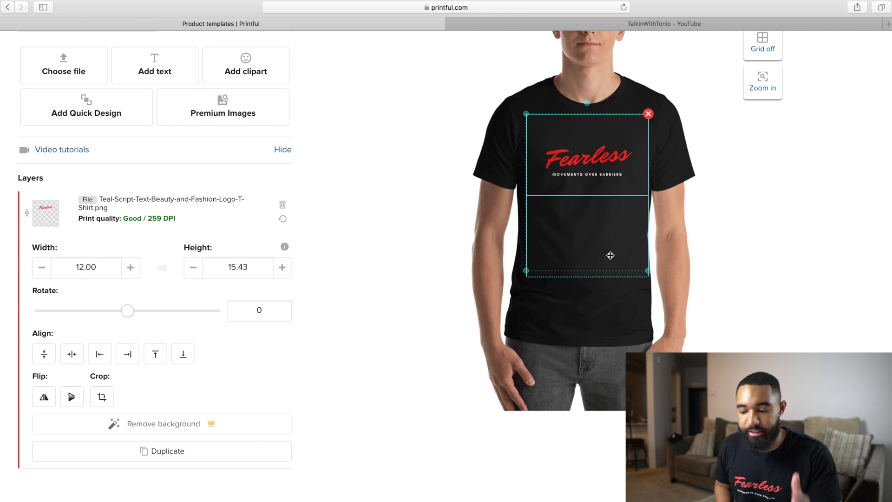
scroll(446, 266, up, 3)
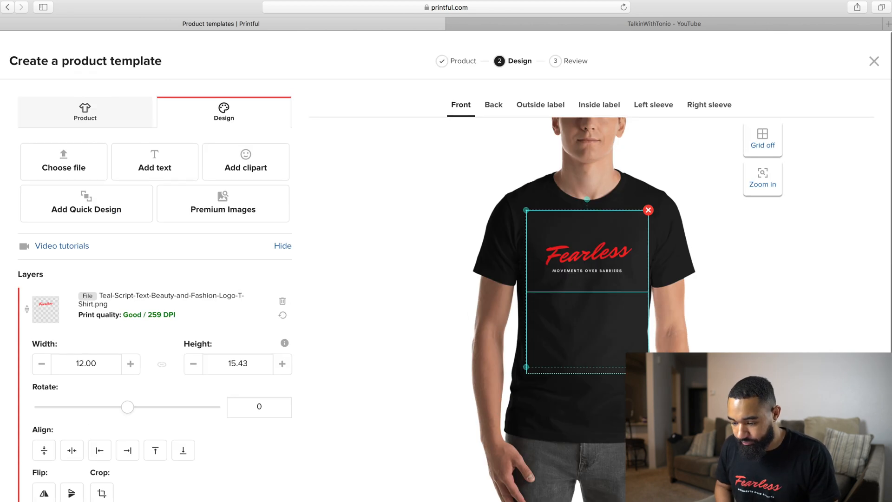
- Proceed to the review, title the product template "fearless Shirt" and save it
scroll(446, 266, down, 3)
scroll(446, 266, up, 3)
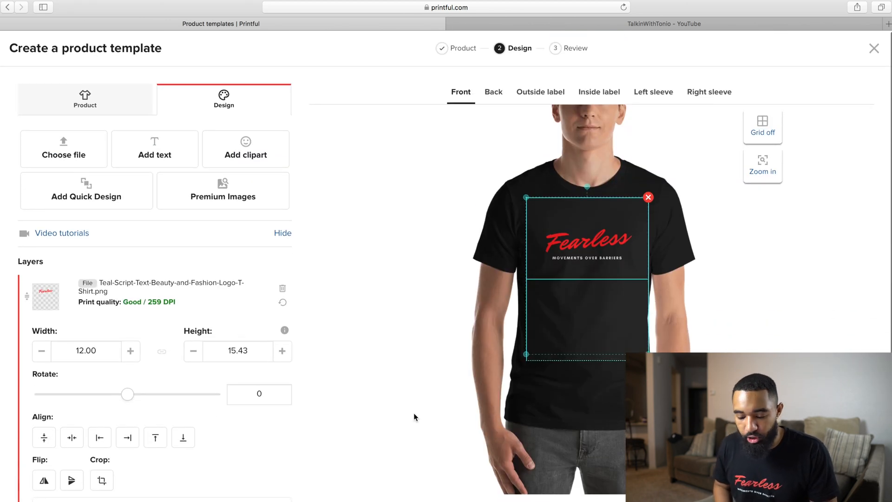
scroll(375, 391, down, 3)
scroll(374, 391, up, 3)
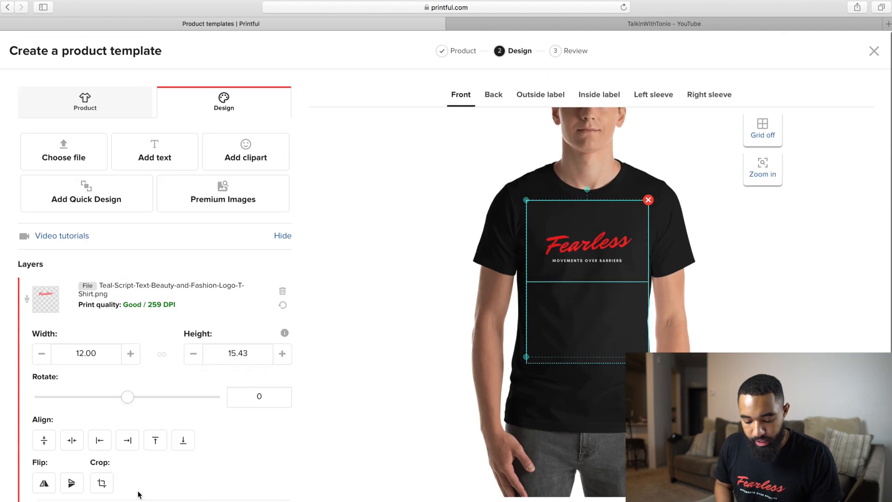
click(102, 479)
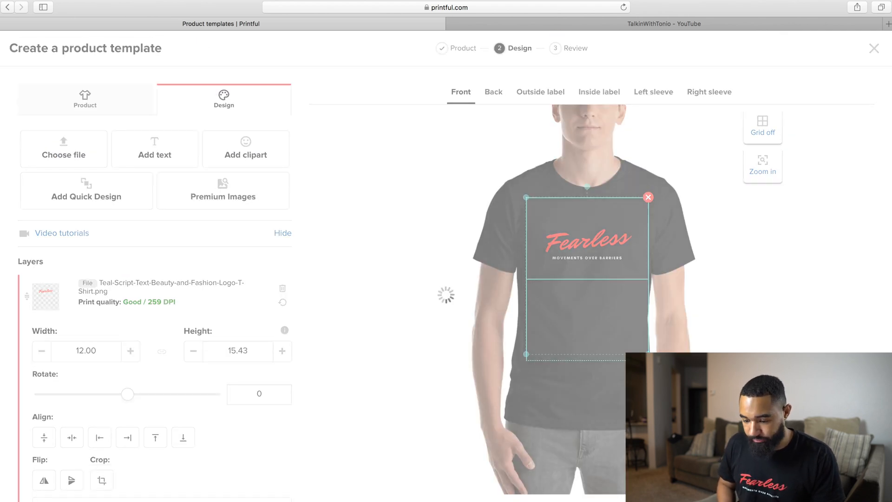
drag(507, 110, 368, 99)
key(BackSpace)
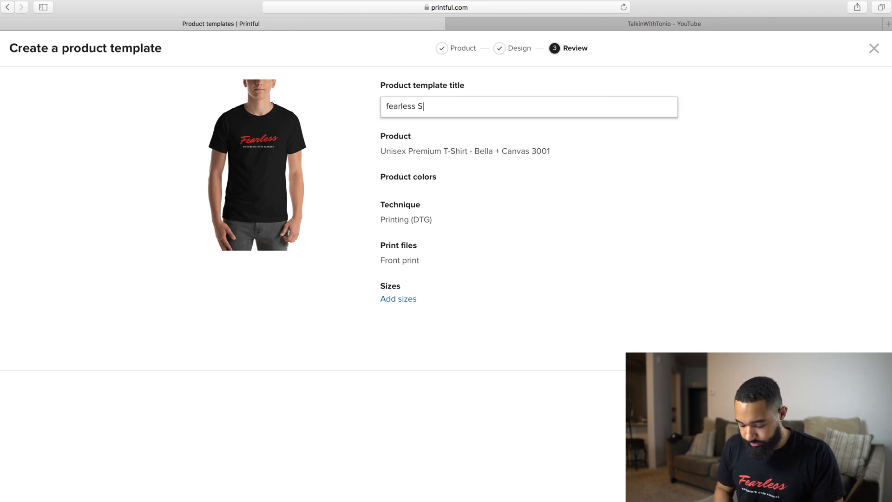
key(Return)
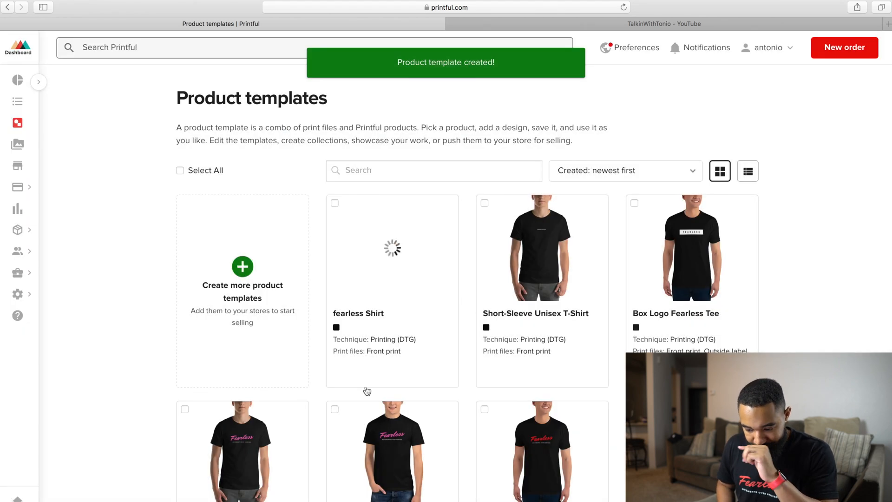
- Start adding the fearless Shirt template to the store, preview the Women's, Couple's, Men's Lifestyle and Women's 4 mockups, and leave without publishing
mouse_move(367, 388)
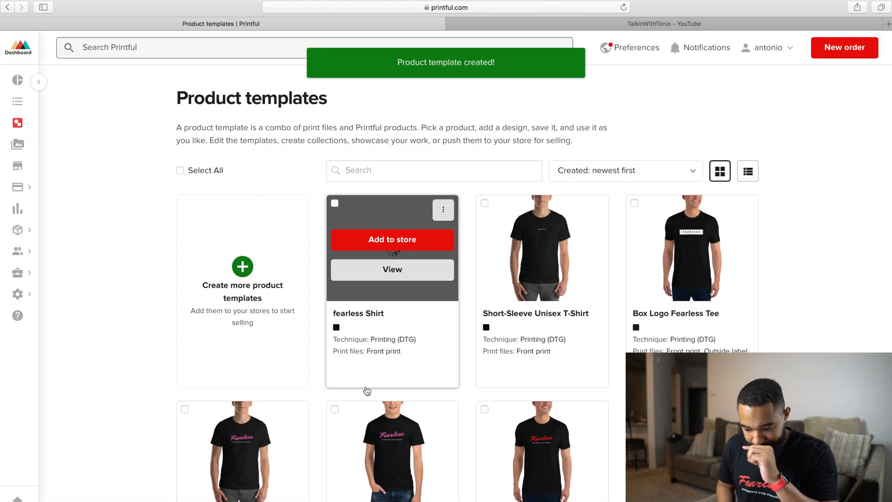
click(427, 246)
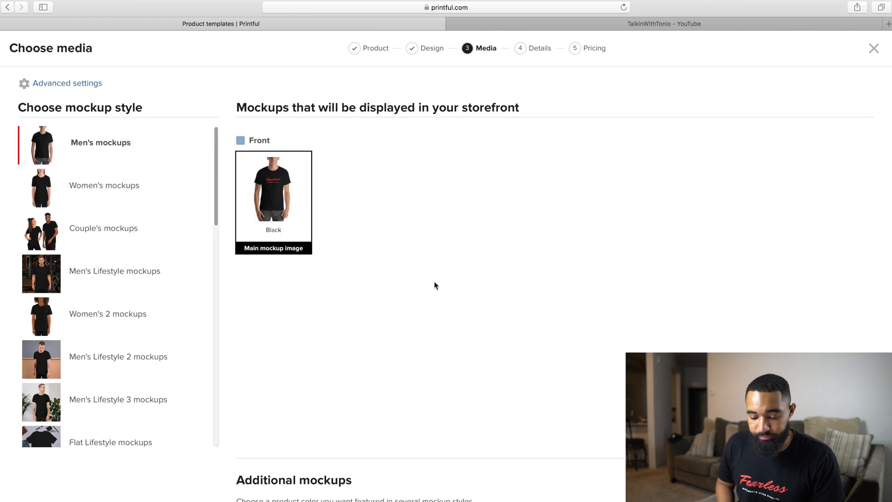
click(125, 190)
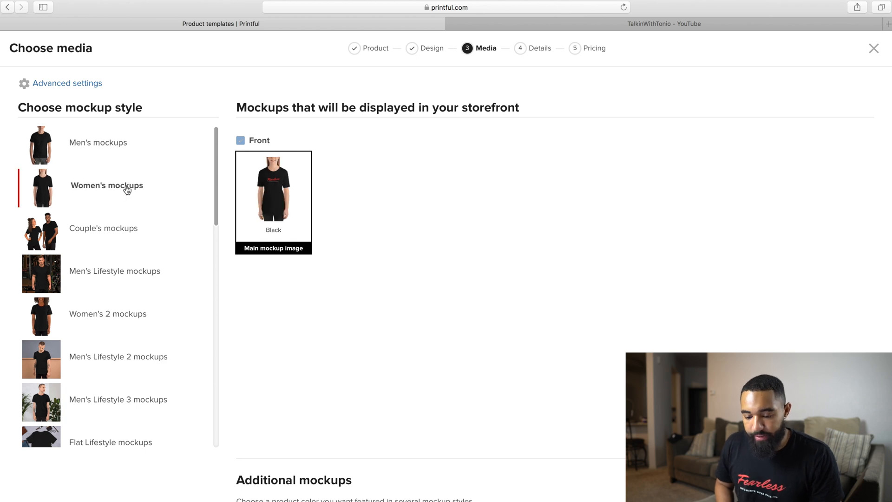
click(127, 228)
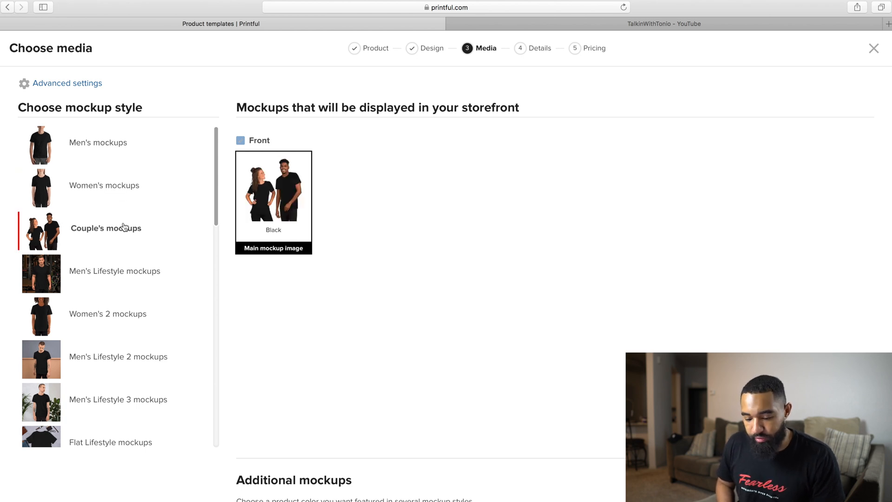
click(135, 271)
scroll(138, 306, down, 10)
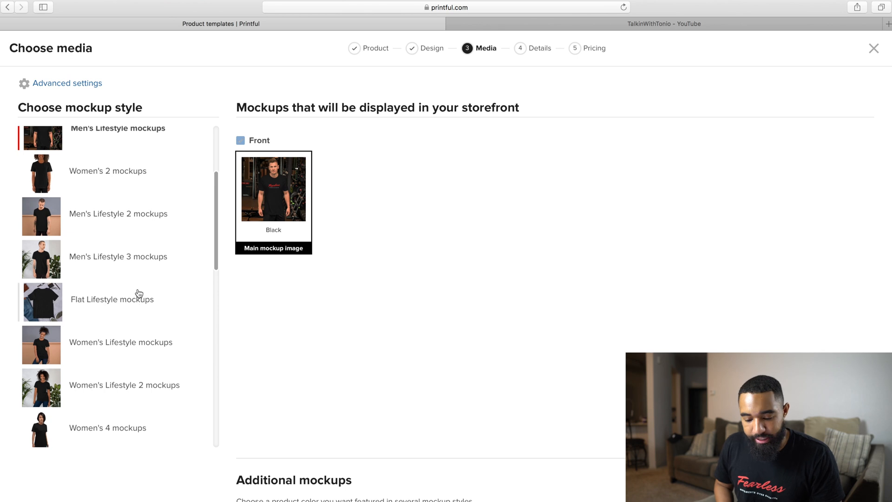
scroll(139, 293, up, 3)
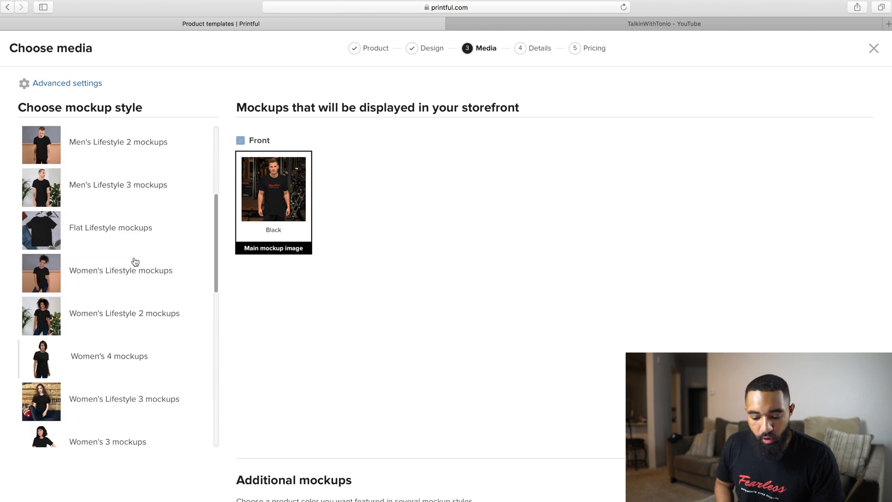
click(133, 368)
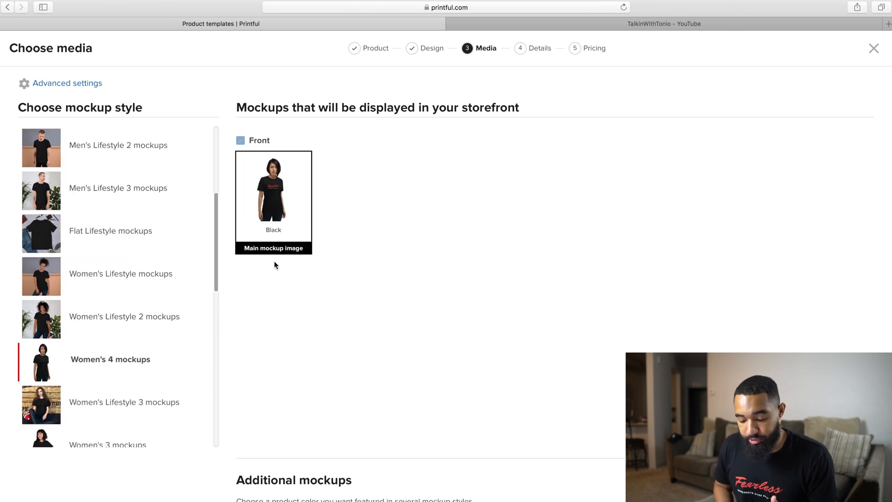
scroll(149, 304, down, 2)
scroll(149, 306, up, 8)
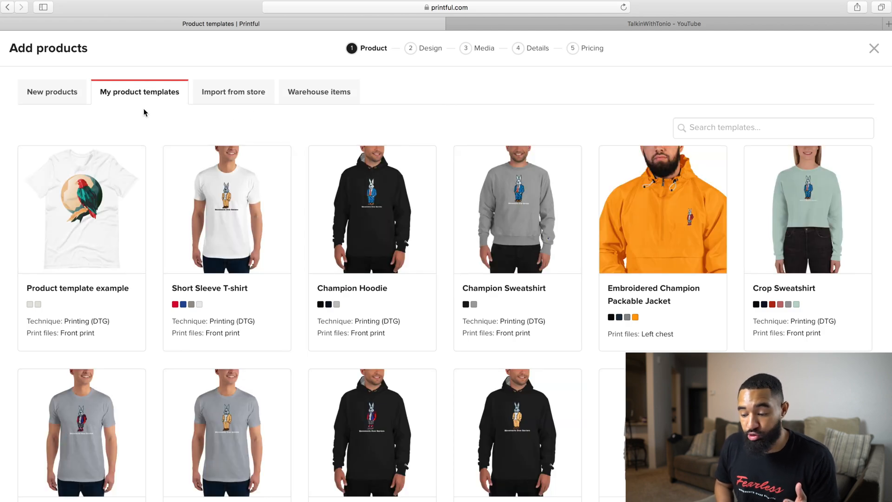
click(874, 48)
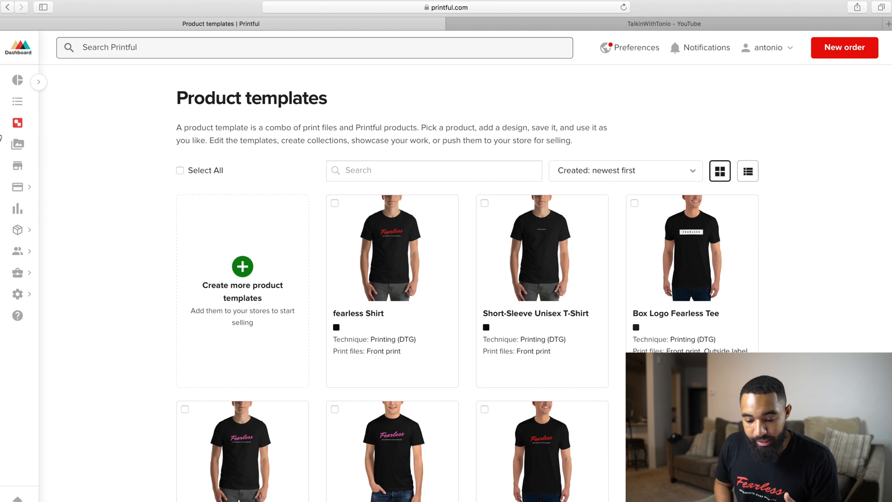
mouse_move(26, 188)
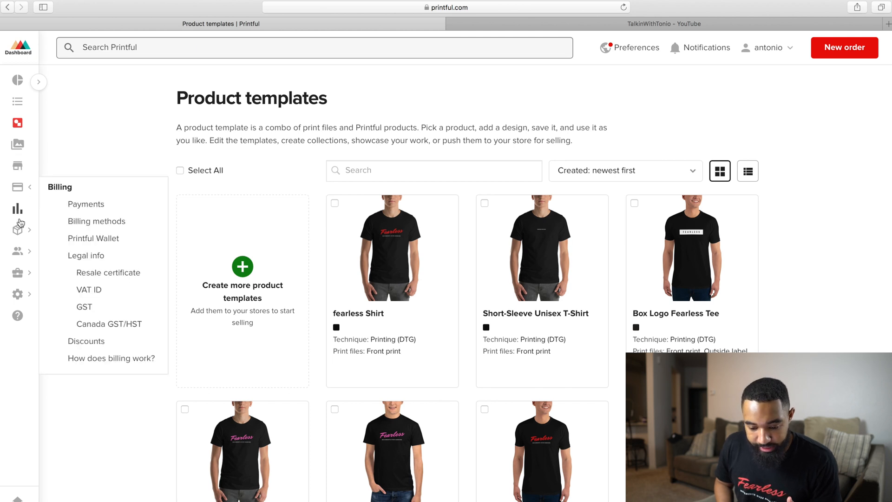
mouse_move(19, 234)
mouse_move(21, 254)
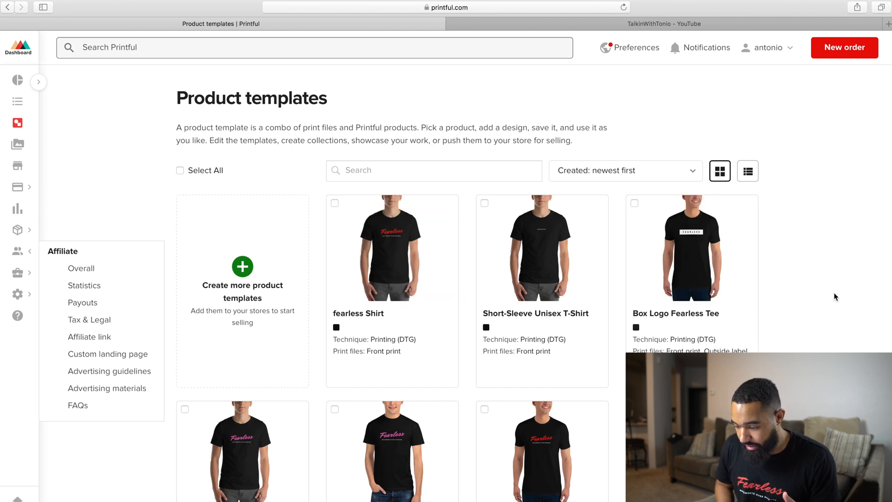
- Start a basic personal order from the Fearless Mens Fitted Tee template
scroll(860, 327, down, 5)
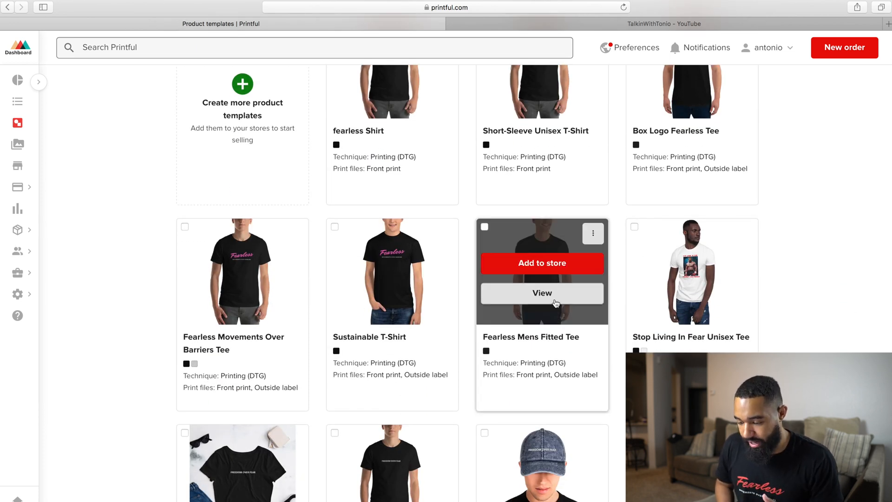
click(595, 236)
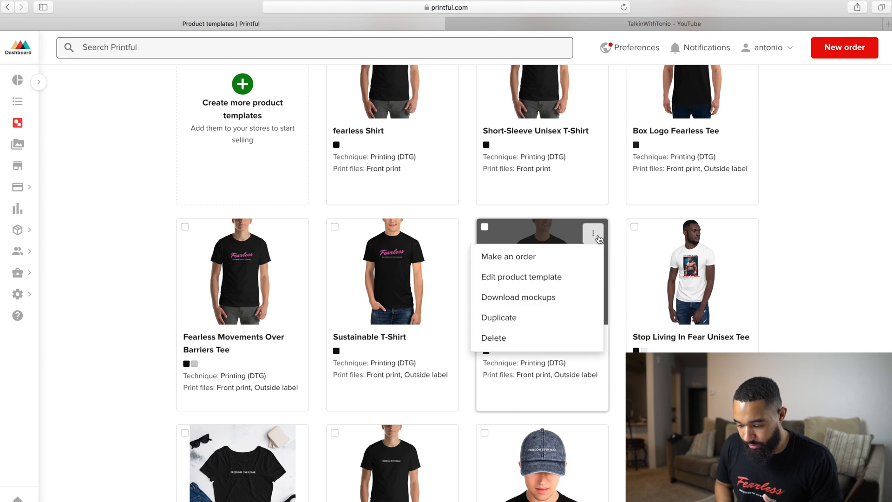
click(556, 262)
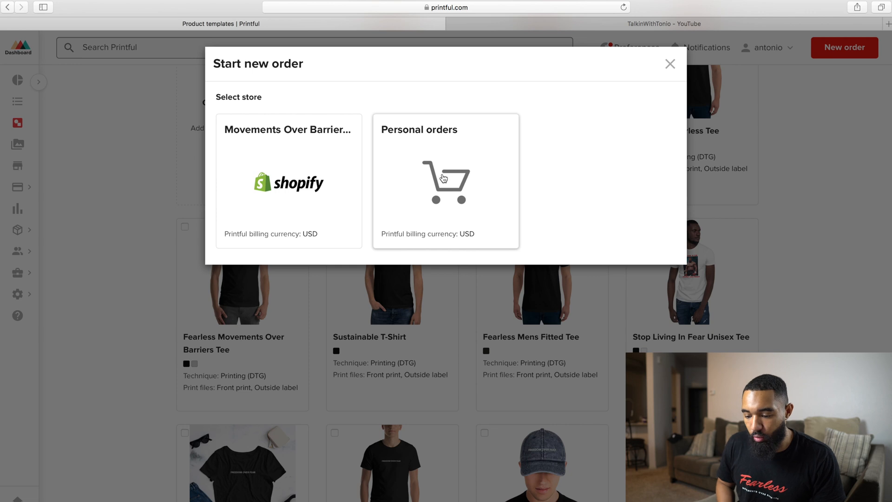
click(443, 180)
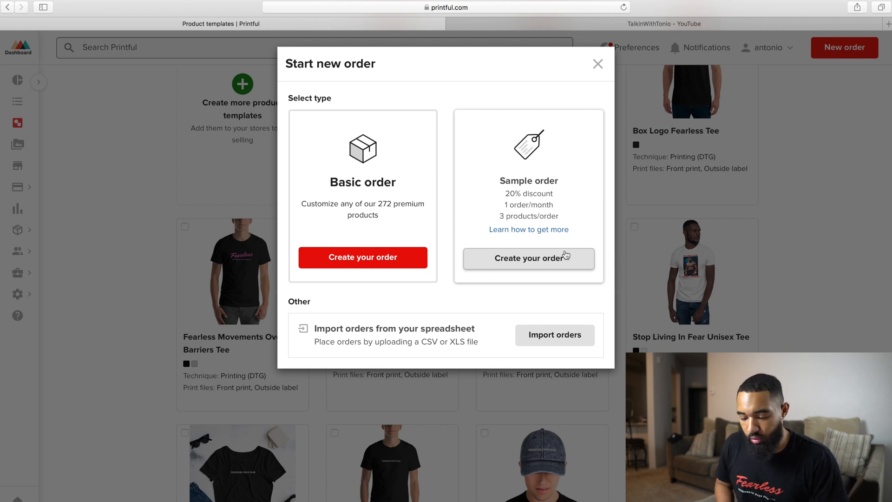
click(388, 261)
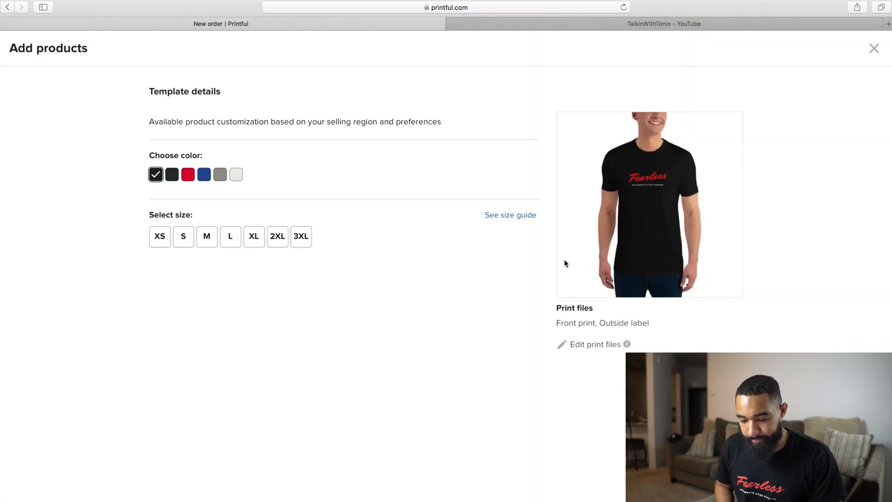
- Try the blue, light and red shirt colours, choose Black in size L, and add the shirt to the order
click(204, 175)
click(235, 175)
click(188, 175)
click(156, 175)
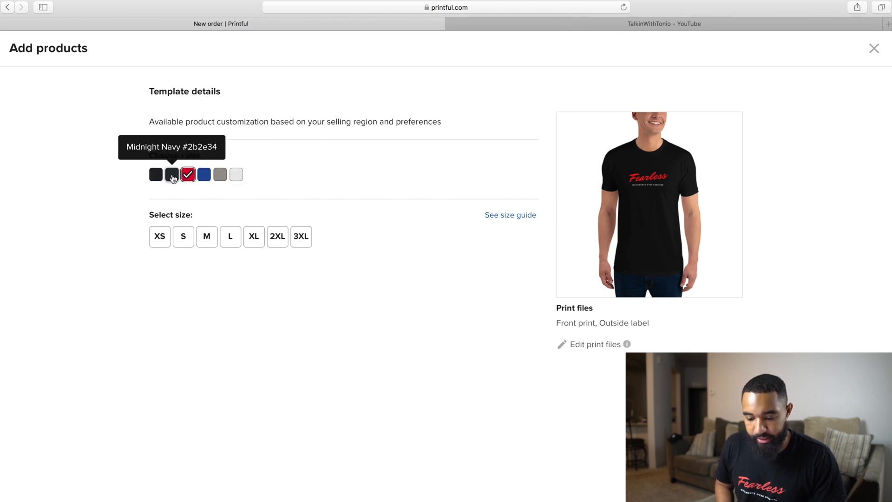
click(236, 240)
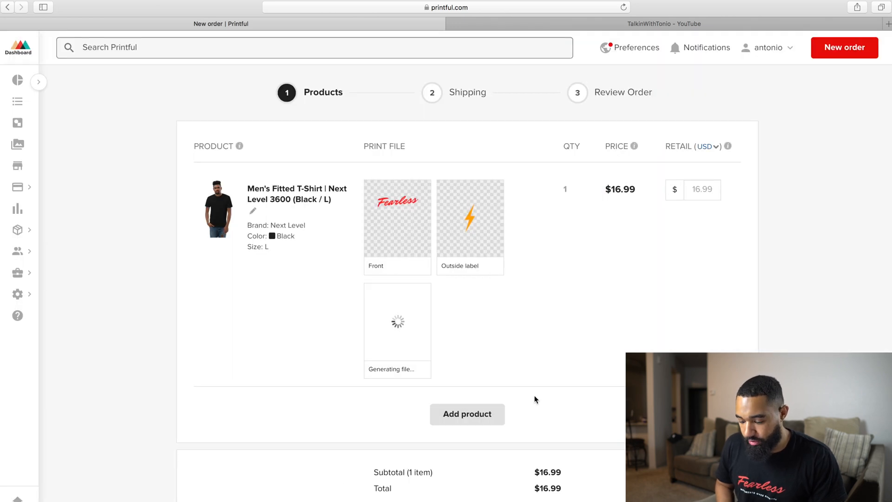
- Set the fitted T-shirt's retail price to 24.99 USD and continue the order to shipping
scroll(618, 325, down, 3)
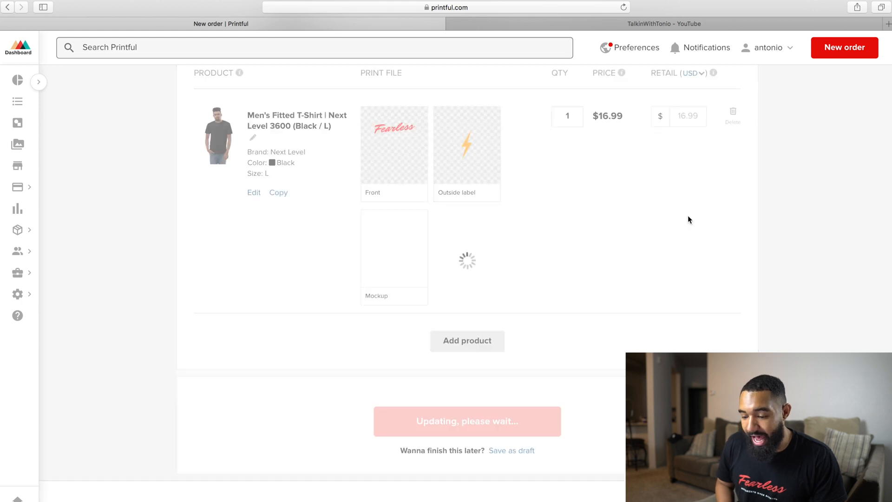
click(690, 149)
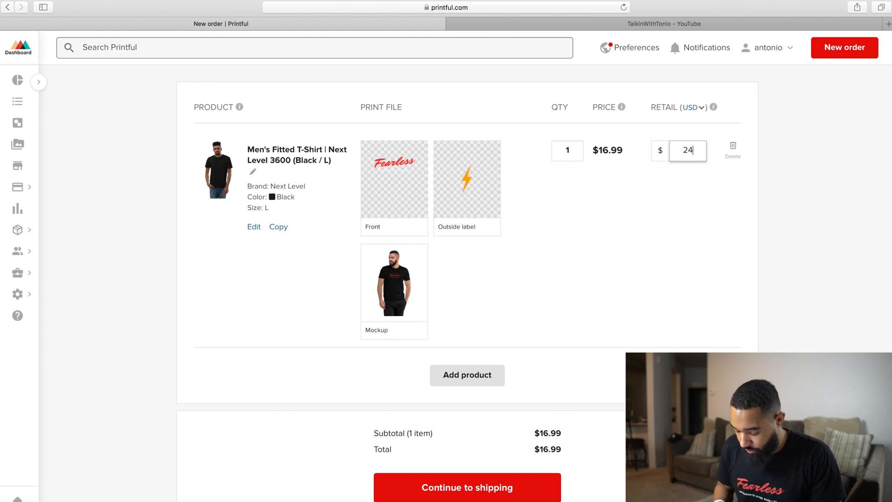
text(24.99)
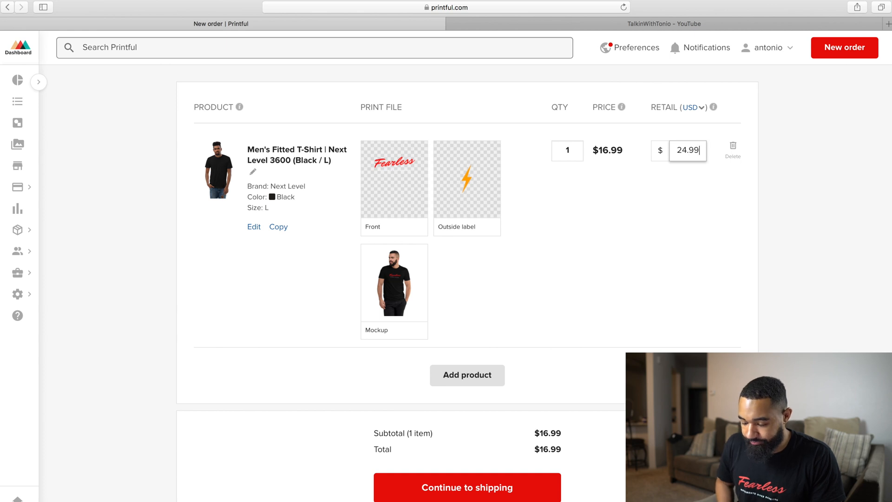
scroll(596, 344, down, 3)
click(528, 383)
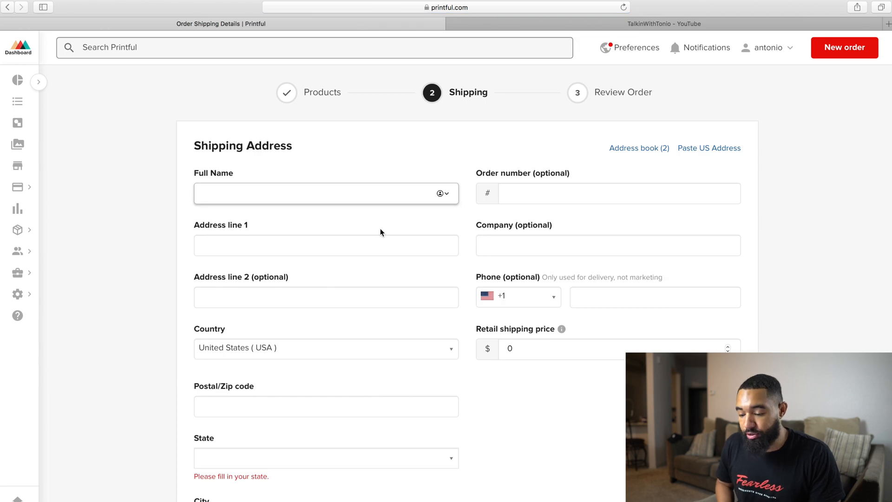
- Examine the shipping address form, including the retail shipping price and the options to calculate shipping or save a draft
scroll(458, 312, down, 3)
scroll(464, 332, up, 4)
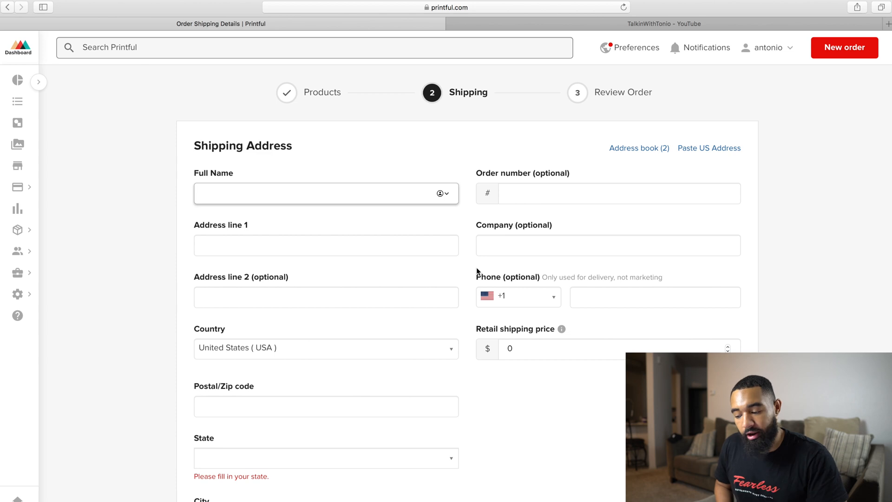
scroll(614, 346, down, 3)
scroll(625, 310, up, 3)
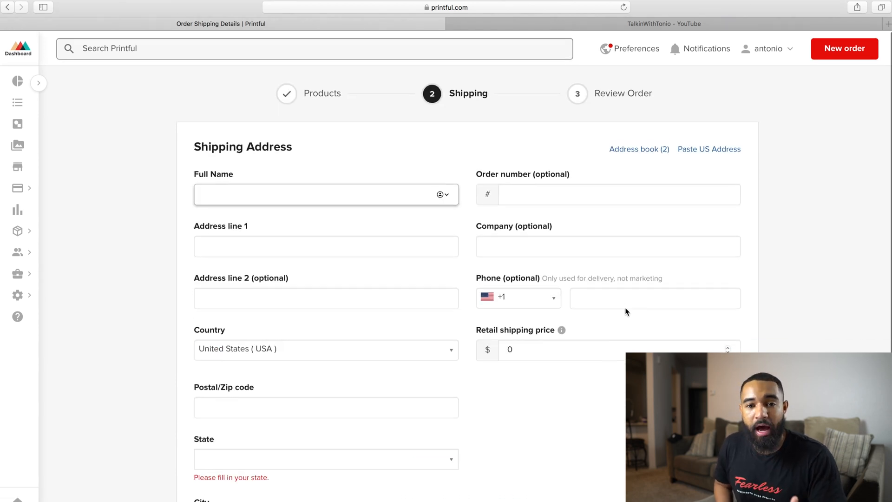
scroll(625, 311, down, 5)
scroll(564, 238, up, 5)
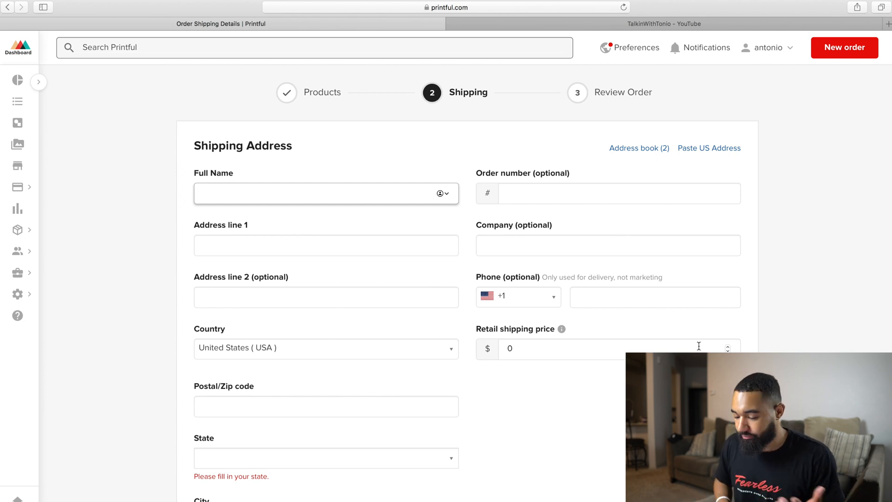
scroll(698, 346, down, 5)
scroll(698, 346, up, 5)
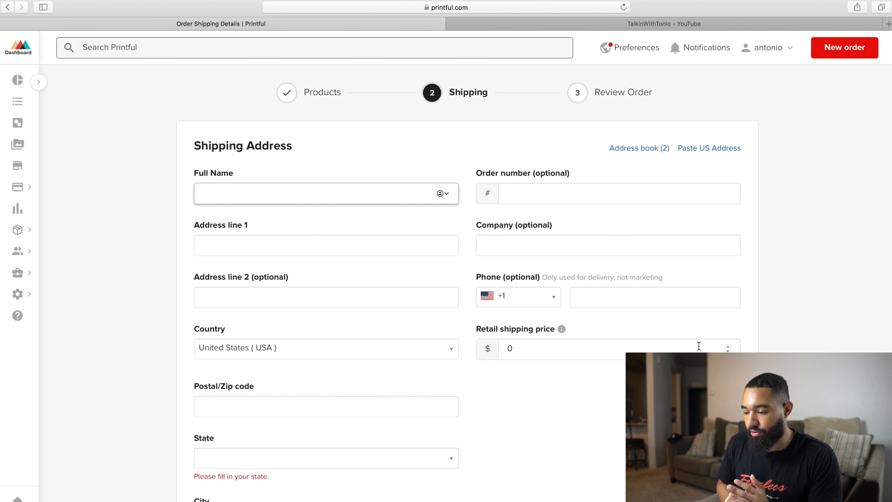
scroll(698, 345, down, 6)
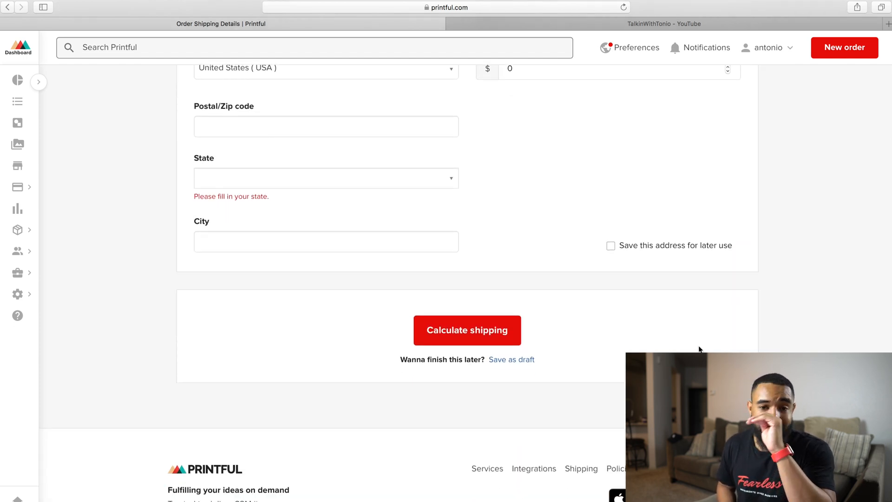
scroll(698, 350, up, 6)
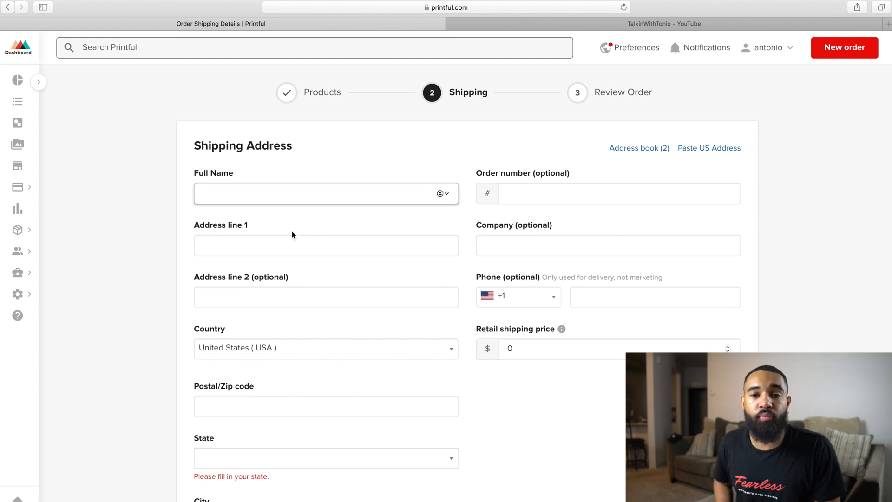
scroll(344, 135, up, 2)
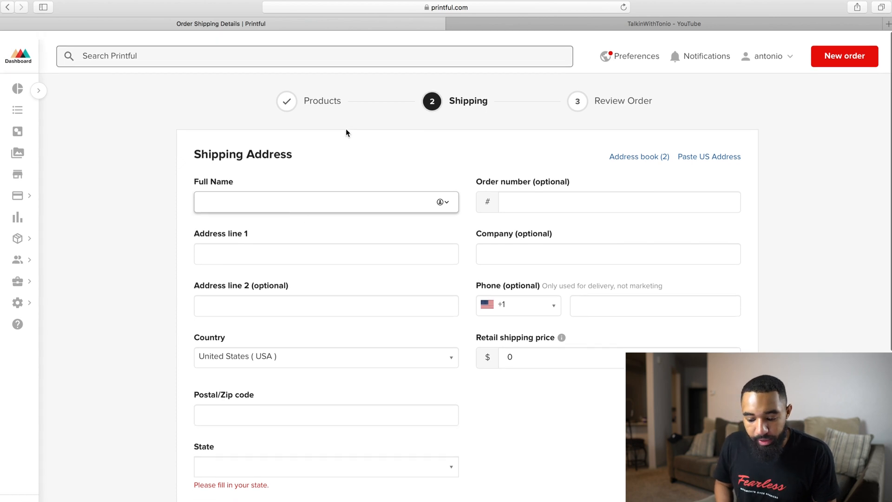
scroll(436, 329, down, 7)
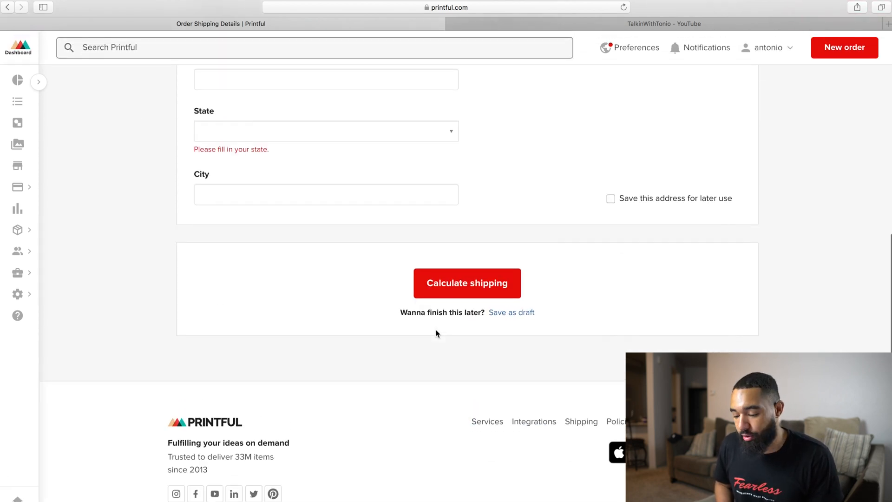
scroll(539, 208, up, 8)
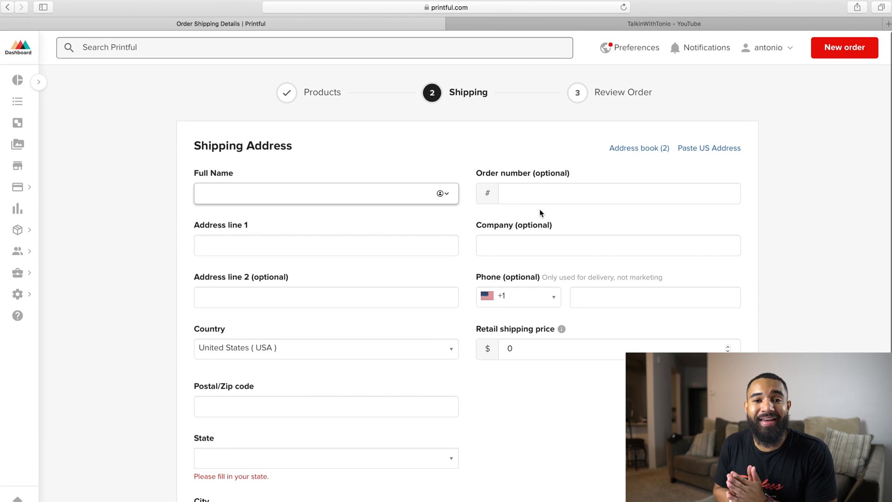